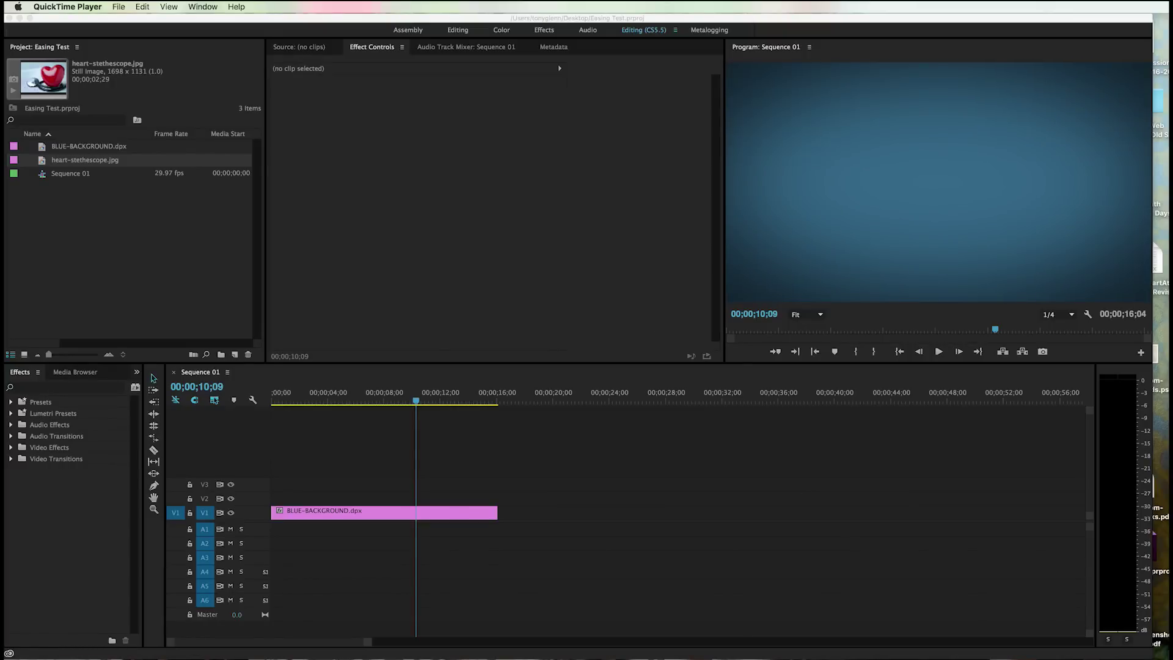
# Check the YouTube tutorial in the browser, then return to Premiere Pro
pyautogui.press('super+Tab')
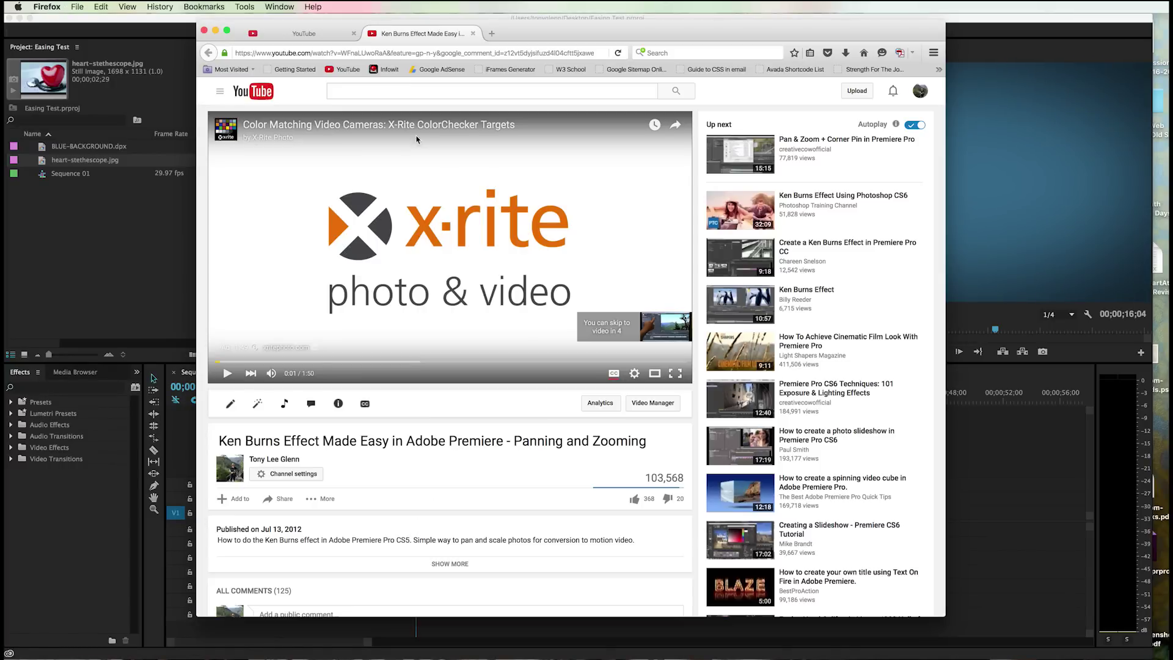
pyautogui.scroll(-5, 437, 372)
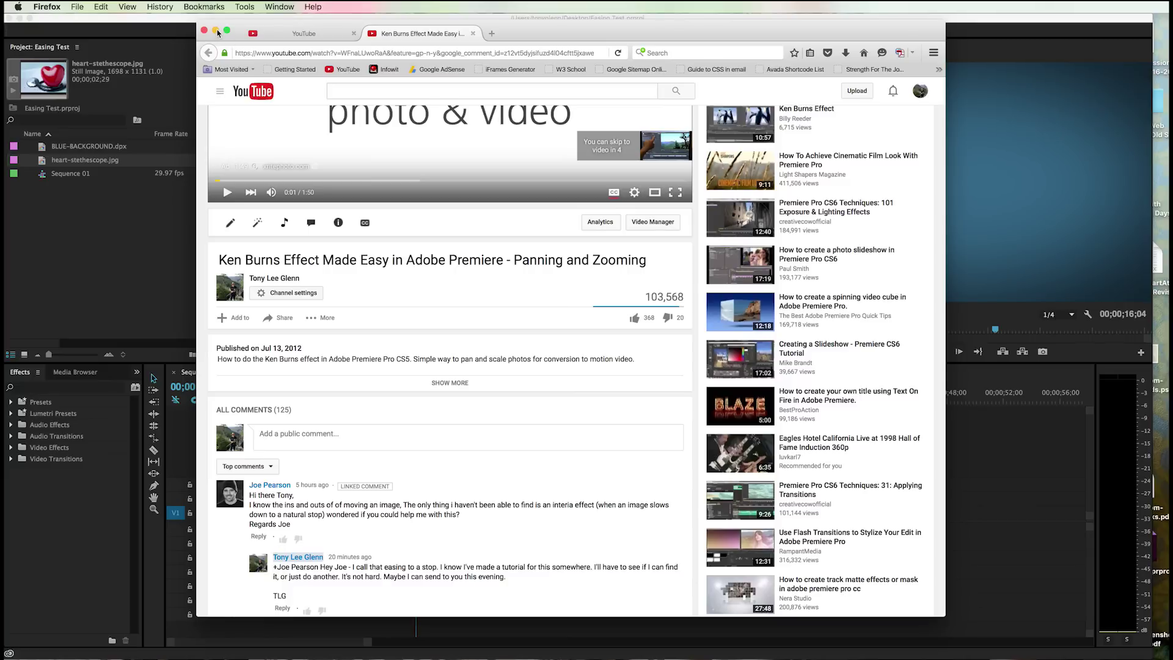
pyautogui.click(216, 31)
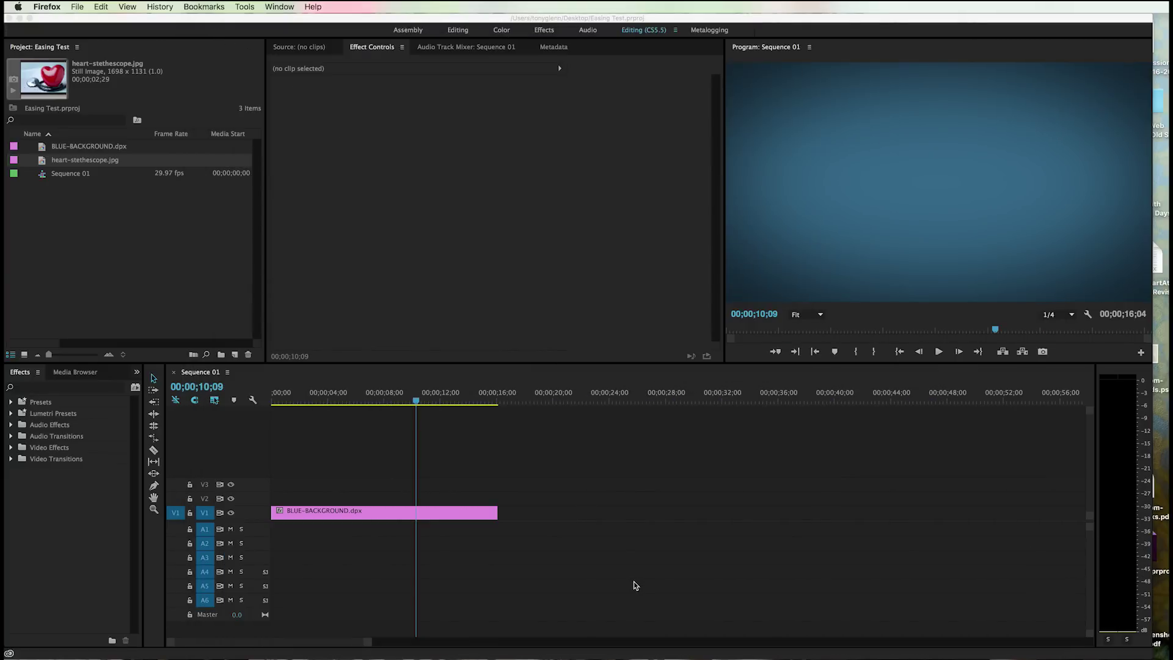
# Trim the BLUE-BACKGROUND clip on V1 so it ends around five seconds
pyautogui.click(414, 400)
pyautogui.moveTo(412, 401); pyautogui.dragTo(350, 401)
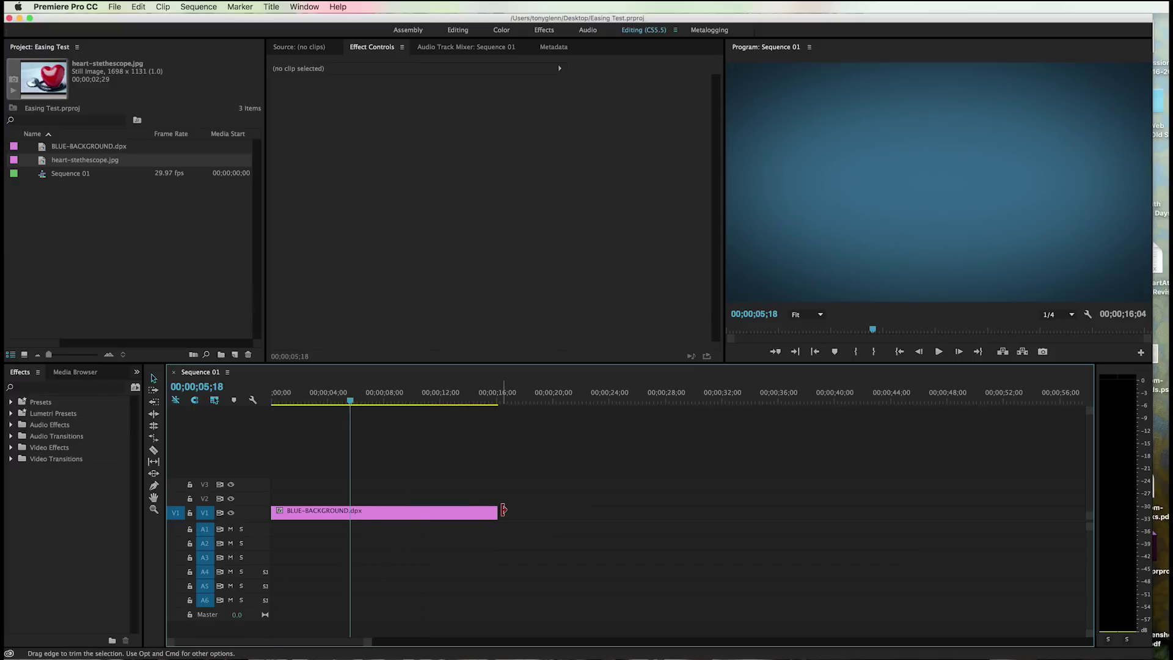
pyautogui.moveTo(495, 510); pyautogui.dragTo(440, 510)
pyautogui.moveTo(349, 402); pyautogui.dragTo(294, 401)
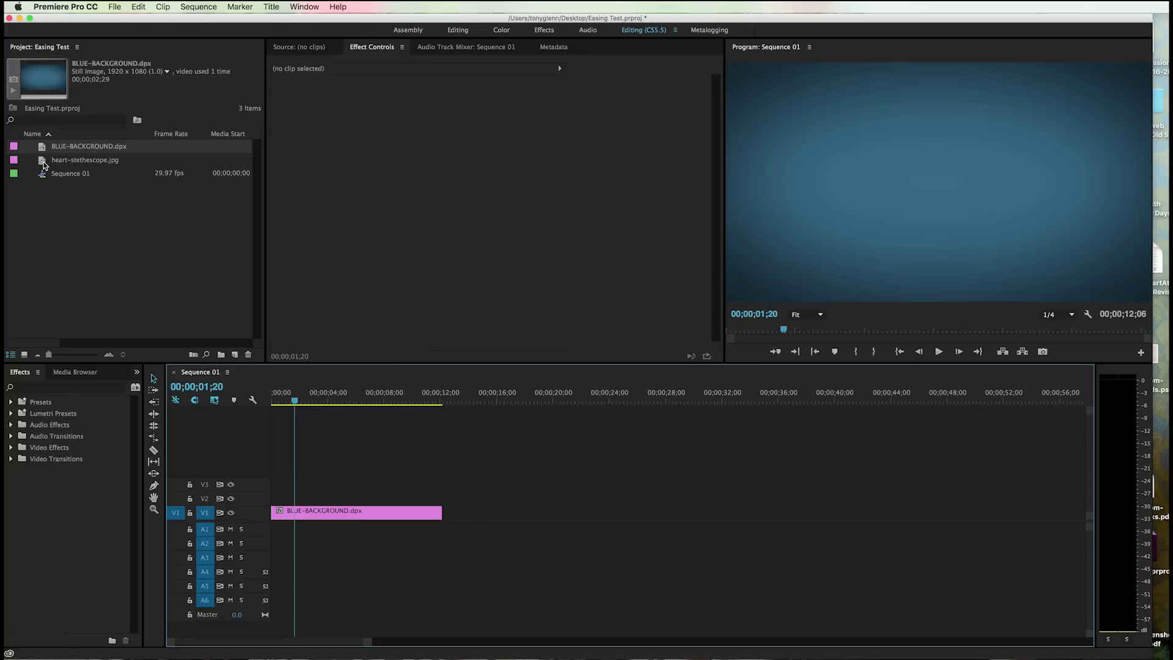
# Place heart-stethescope.jpg on V2 above the background, lengthen it, and select it
pyautogui.moveTo(44, 165); pyautogui.dragTo(300, 498)
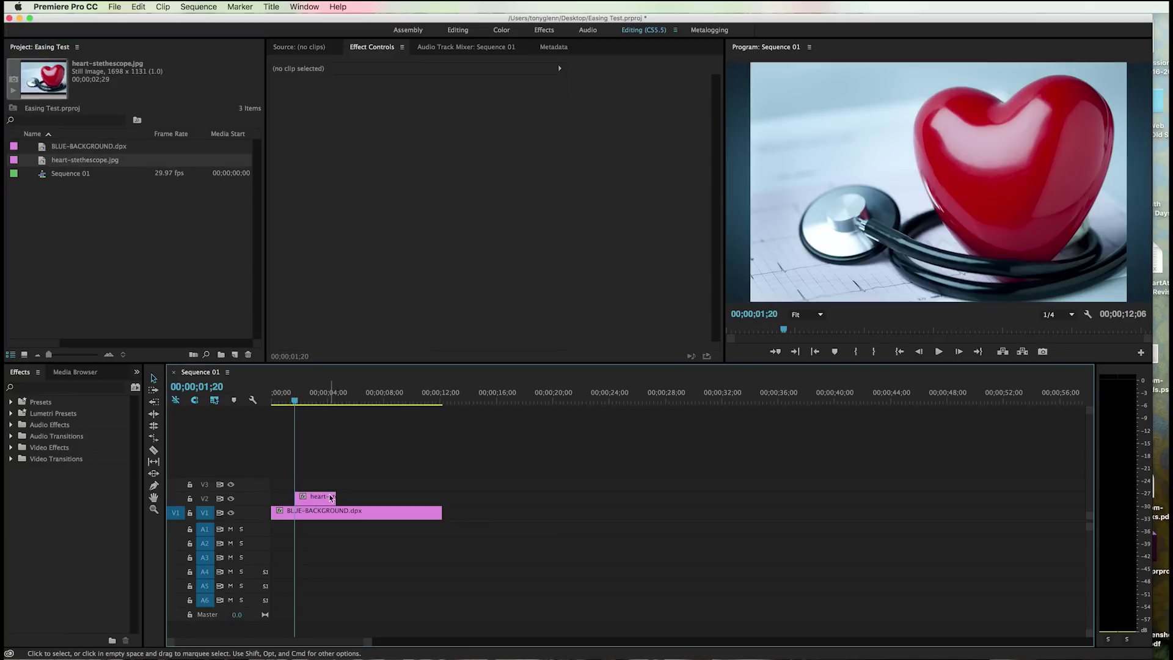
pyautogui.moveTo(334, 497); pyautogui.dragTo(346, 498)
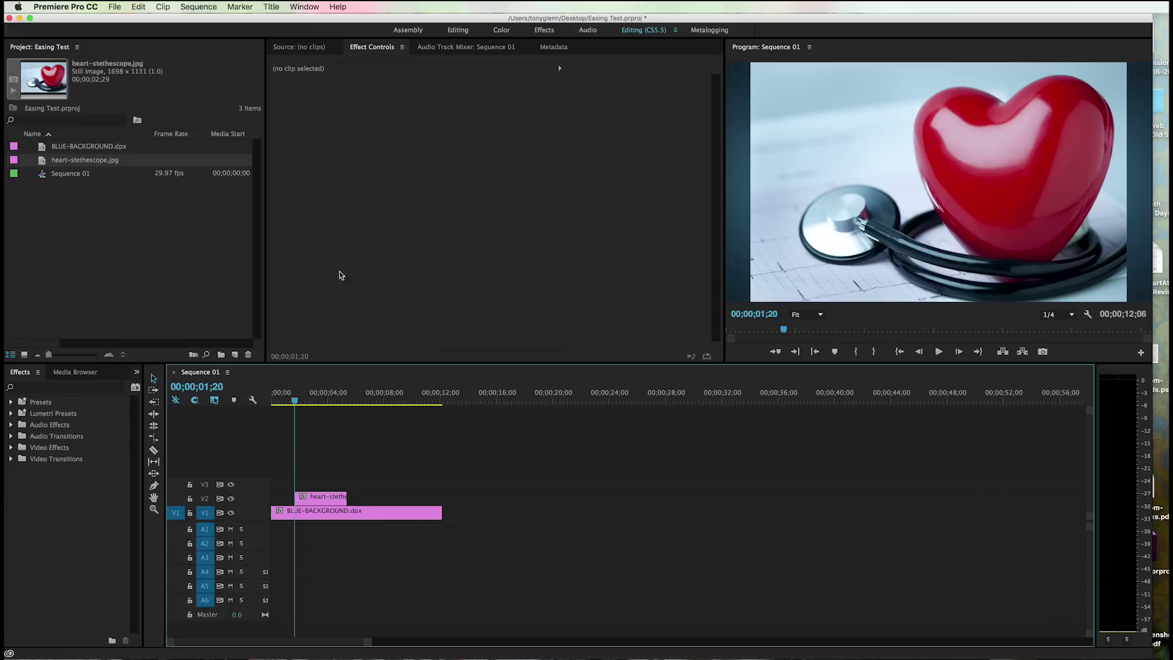
pyautogui.click(316, 498)
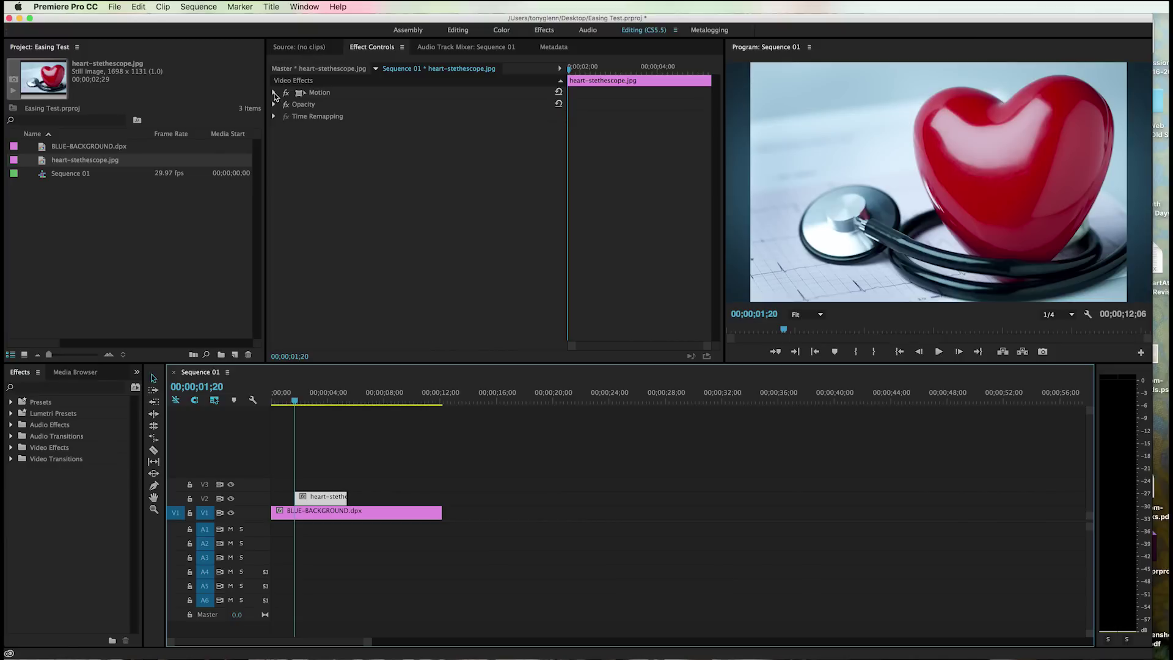
# Expand Motion, add starting Position and Scale keyframes, and scrub Scale down to 1.0
pyautogui.click(274, 93)
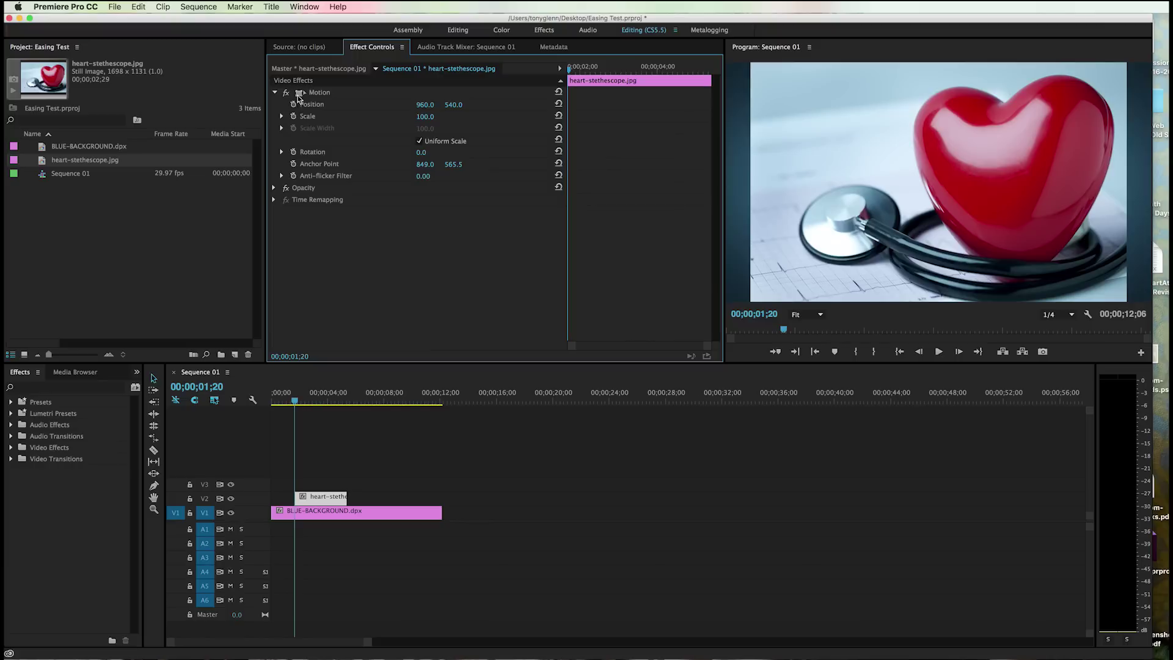
pyautogui.click(275, 93)
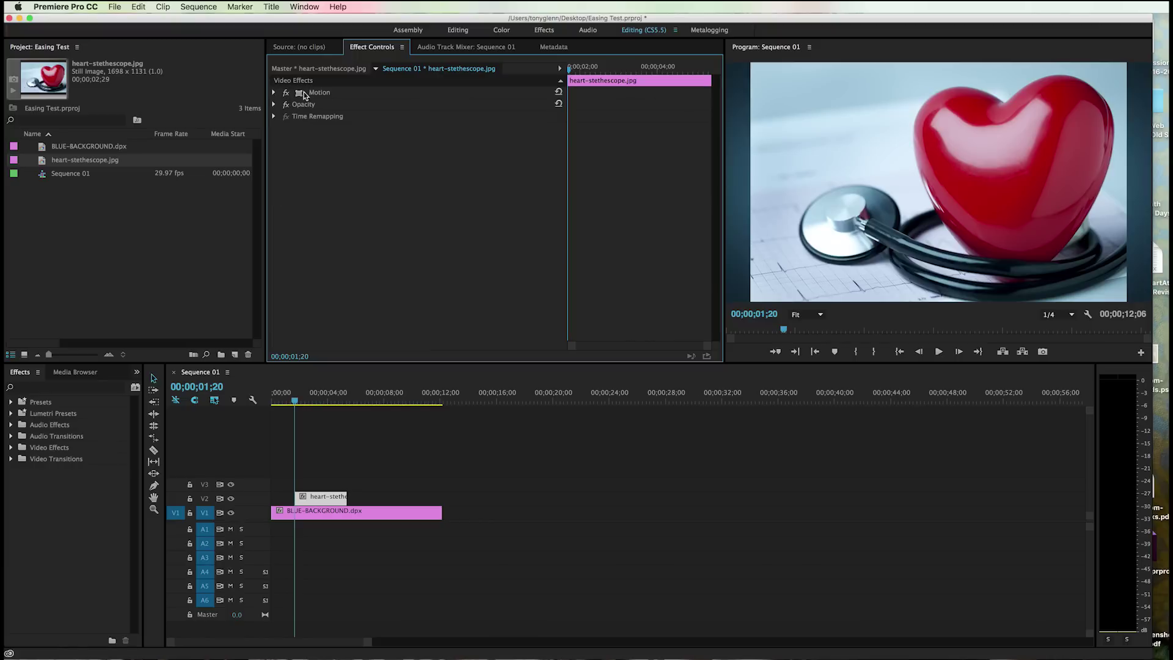
pyautogui.click(274, 93)
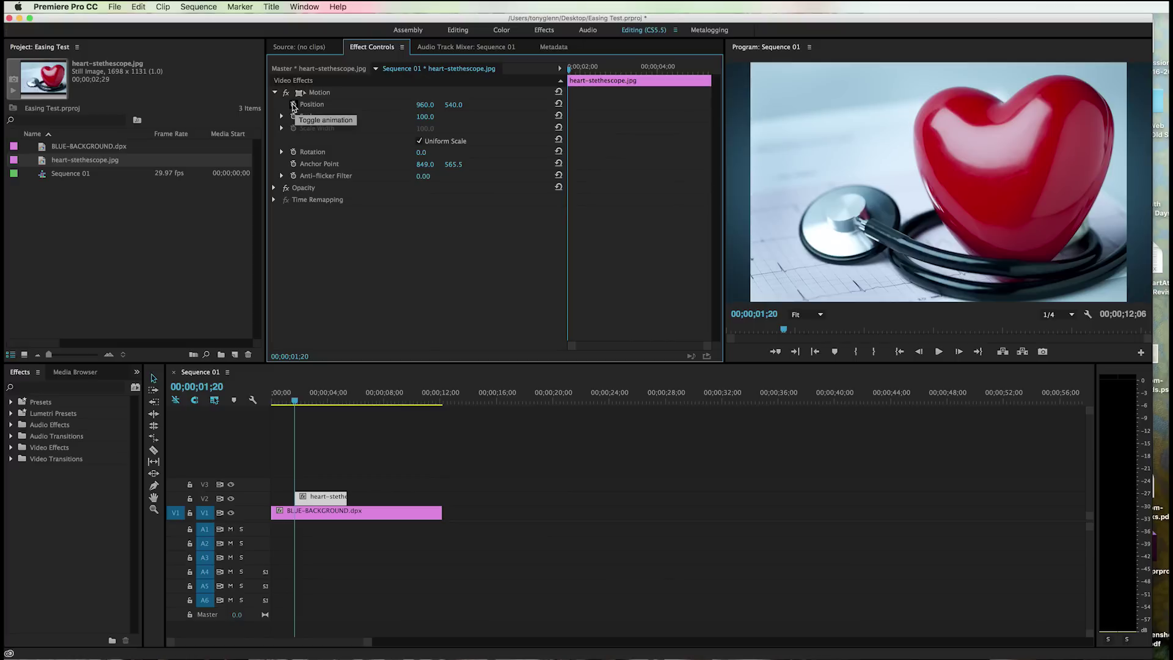
pyautogui.click(294, 105)
pyautogui.click(293, 117)
pyautogui.moveTo(426, 117); pyautogui.dragTo(367, 118)
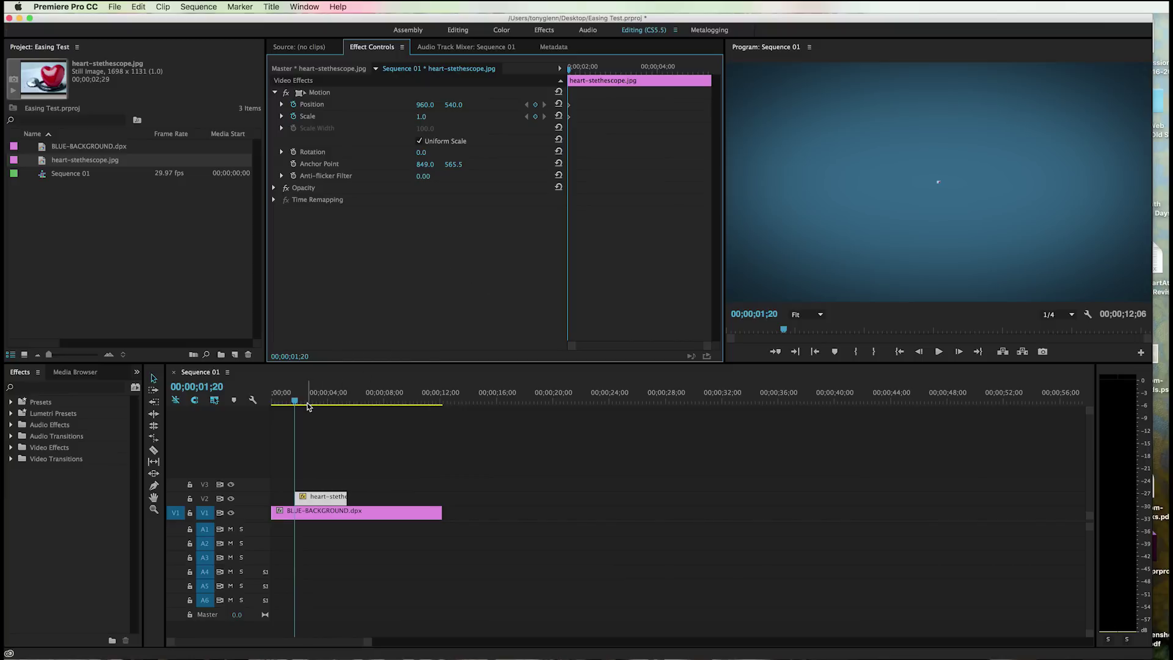
# At 00;00;02;29 set the heart's Scale to 36 and Position to 431, 306
pyautogui.moveTo(298, 404); pyautogui.dragTo(315, 403)
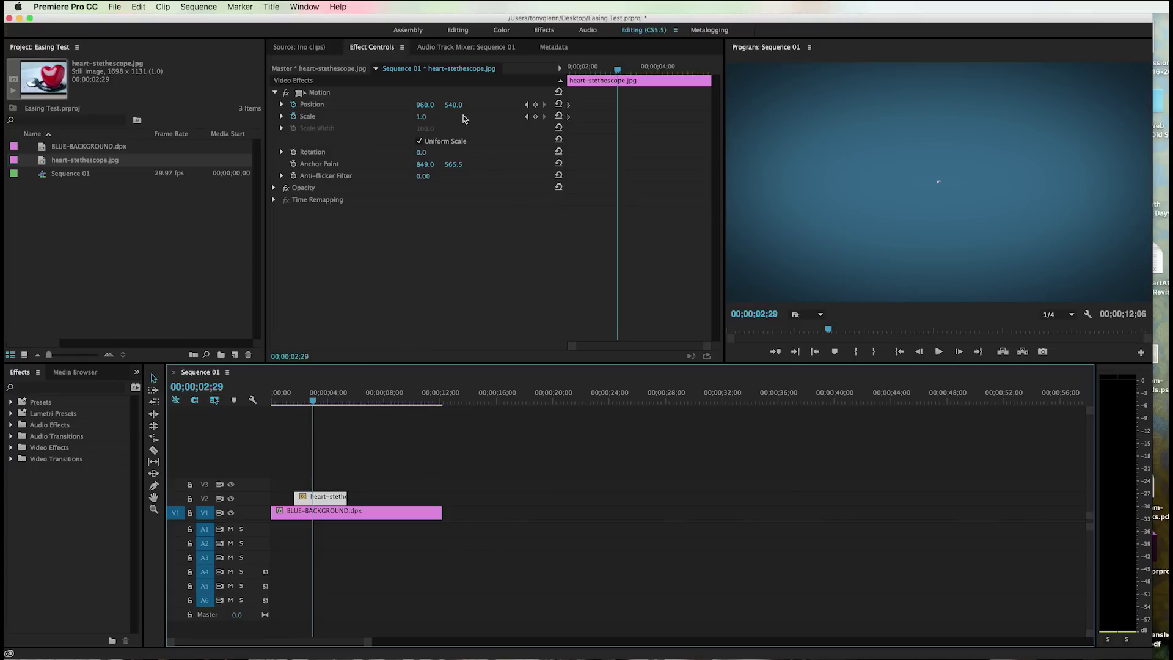
pyautogui.moveTo(422, 121); pyautogui.dragTo(473, 104)
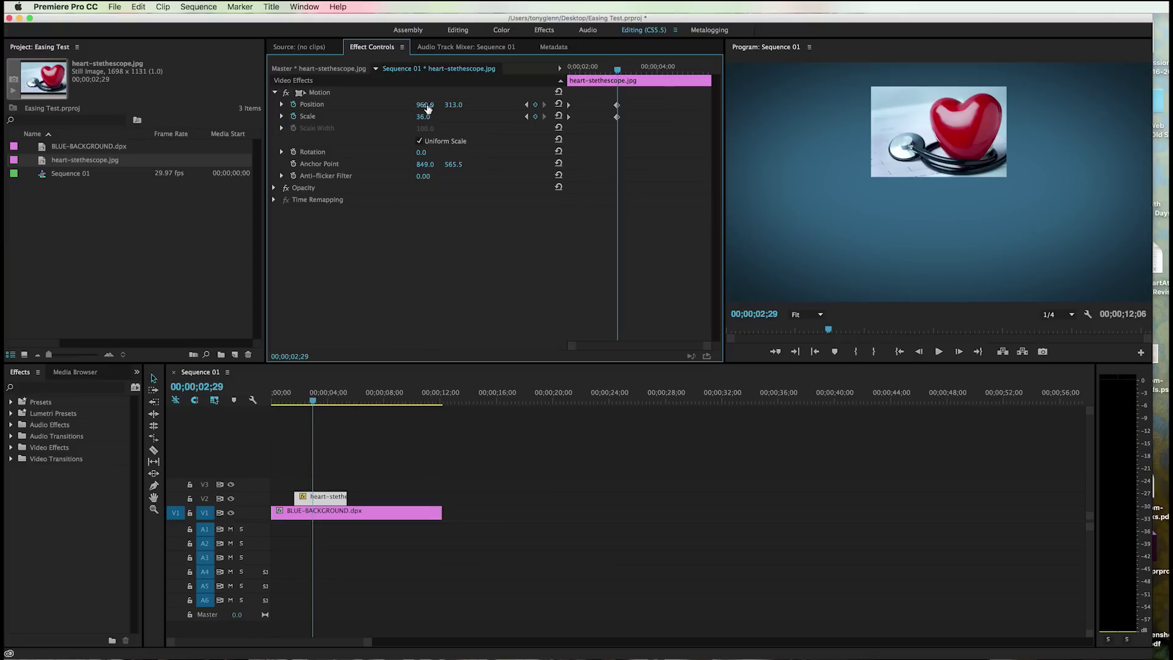
pyautogui.moveTo(428, 106); pyautogui.dragTo(363, 106)
pyautogui.moveTo(455, 106); pyautogui.dragTo(449, 106)
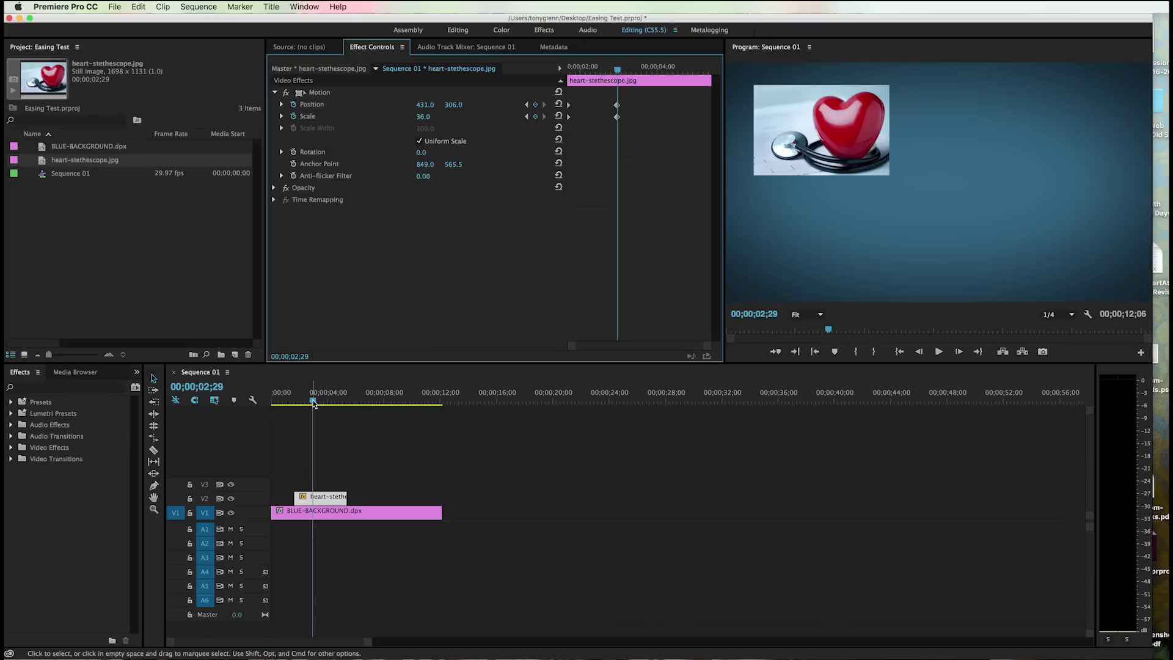
pyautogui.moveTo(313, 403); pyautogui.dragTo(294, 405)
pyautogui.press('space')
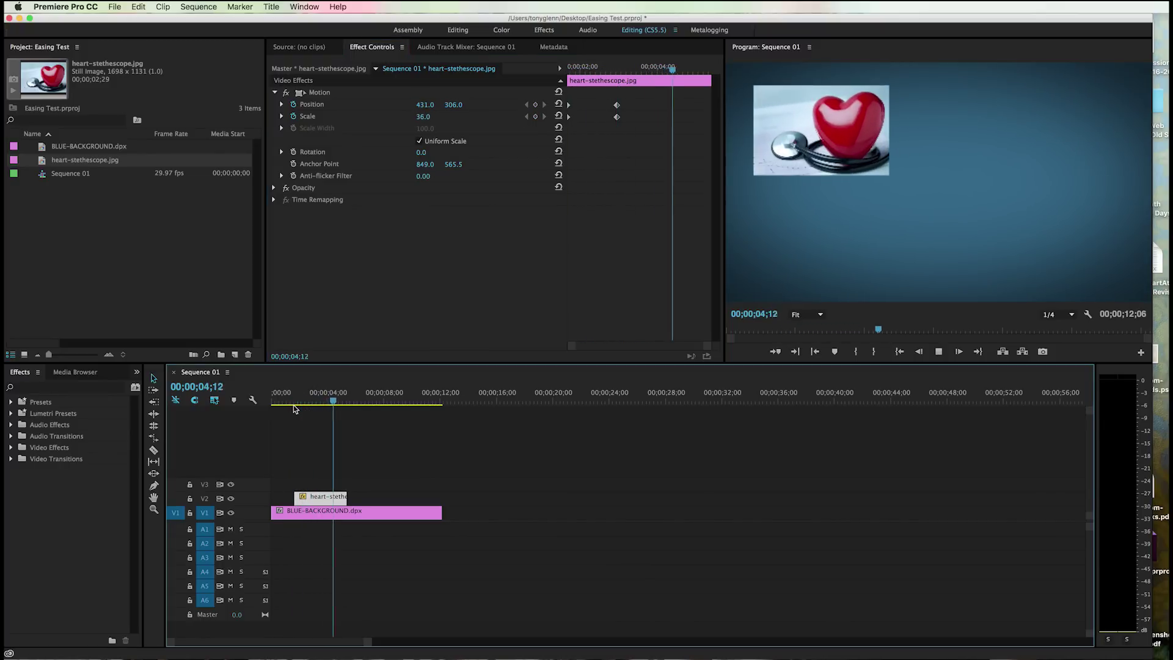
pyautogui.press('space')
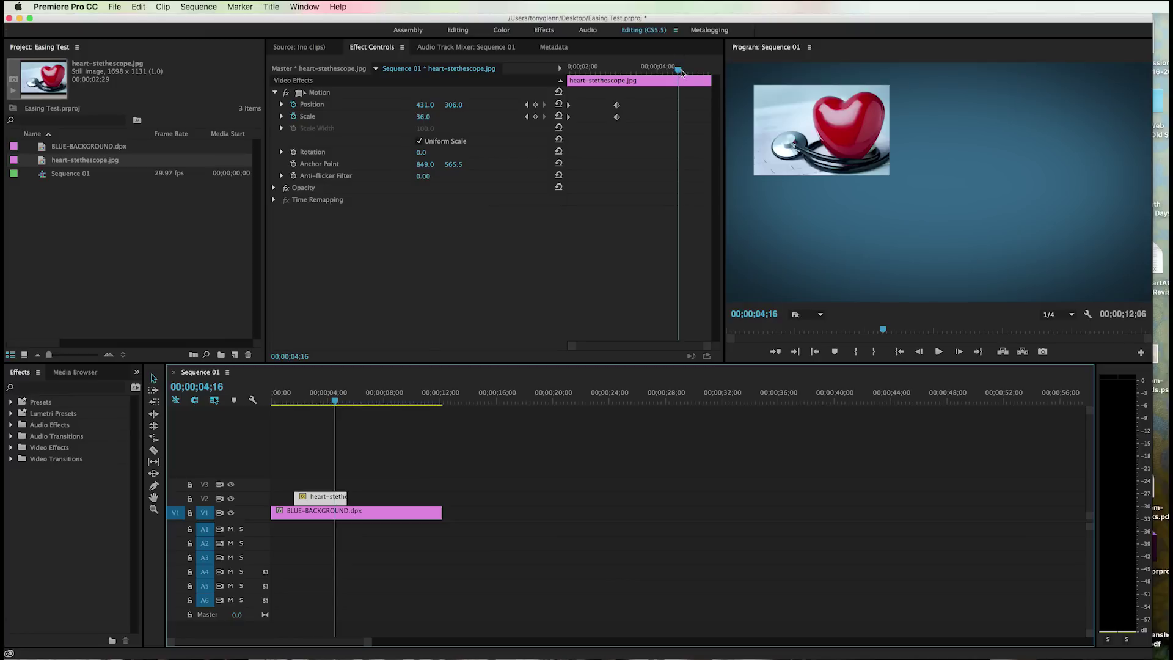
pyautogui.moveTo(680, 69); pyautogui.dragTo(559, 121)
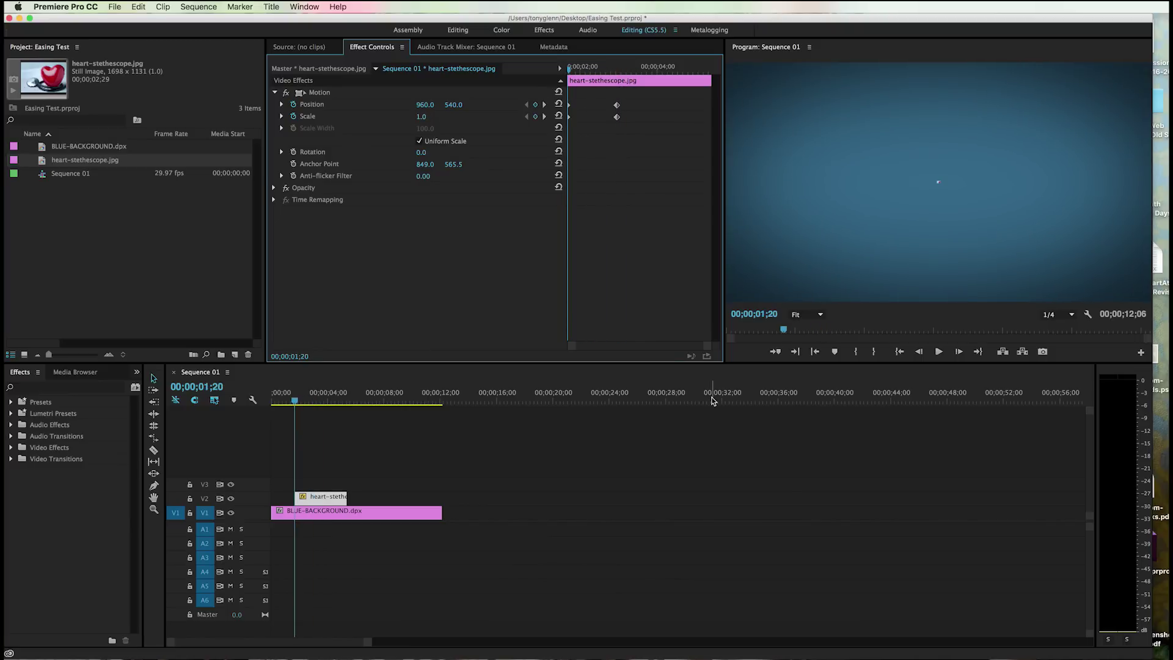
# Zoom into the Effect Controls timeline and show the Position velocity graph
pyautogui.moveTo(707, 346); pyautogui.dragTo(644, 345)
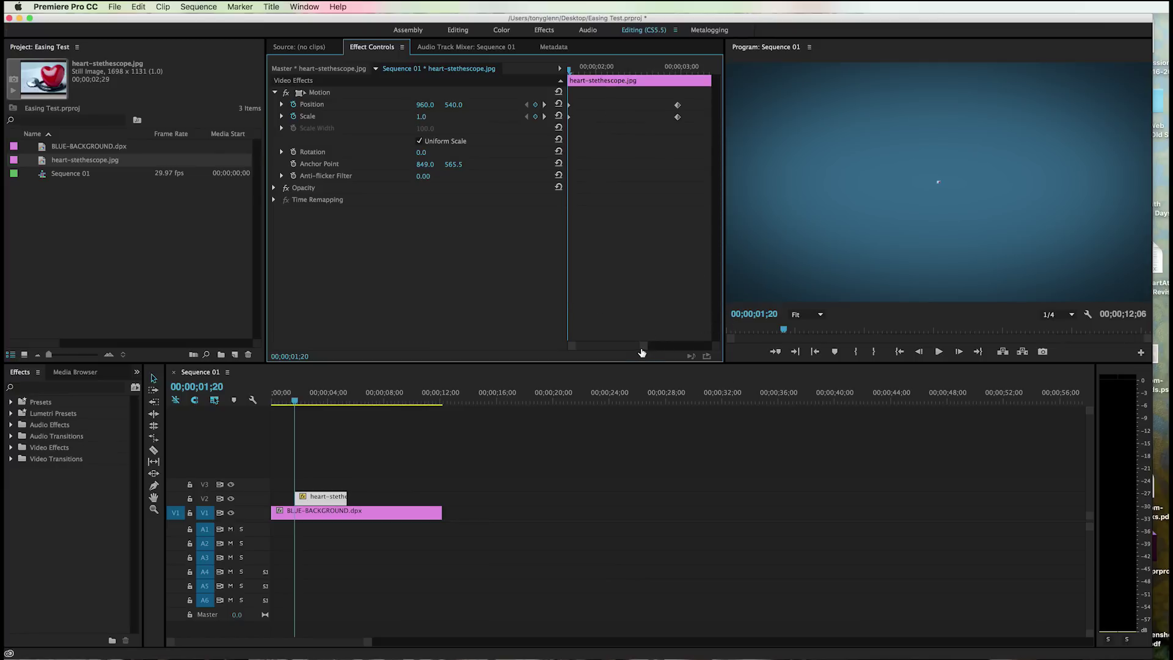
pyautogui.moveTo(644, 350); pyautogui.dragTo(636, 347)
pyautogui.click(282, 105)
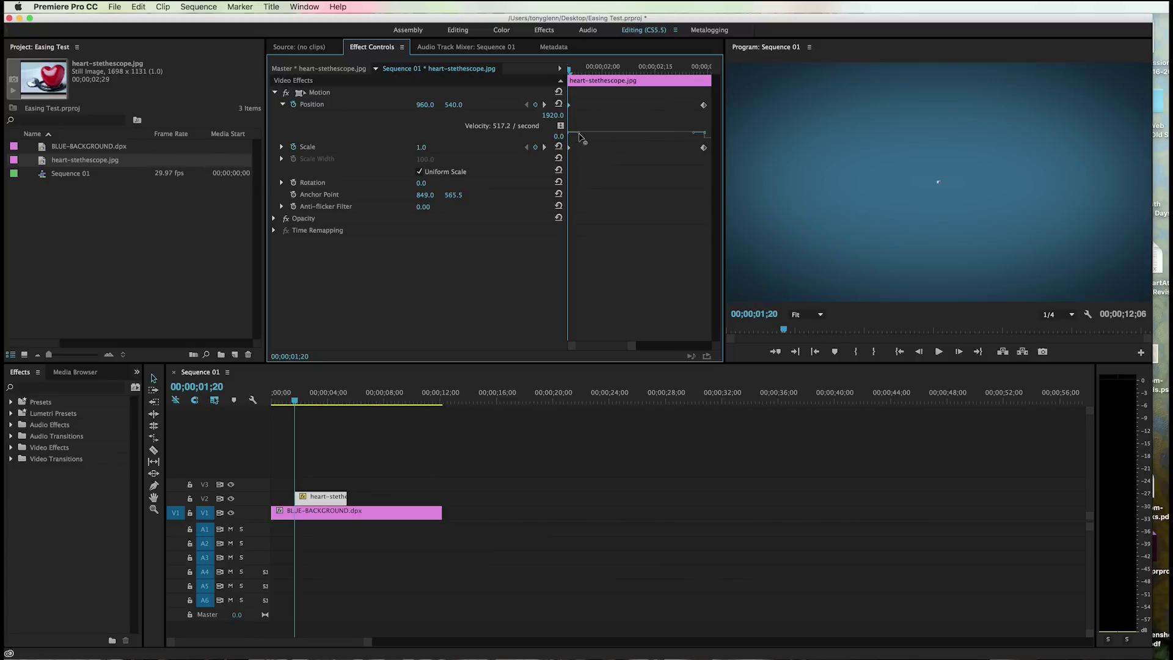
# Drag the Position Bezier handles so the entry starts near 1868.2/s and eases to rest
pyautogui.moveTo(580, 133); pyautogui.dragTo(583, 113)
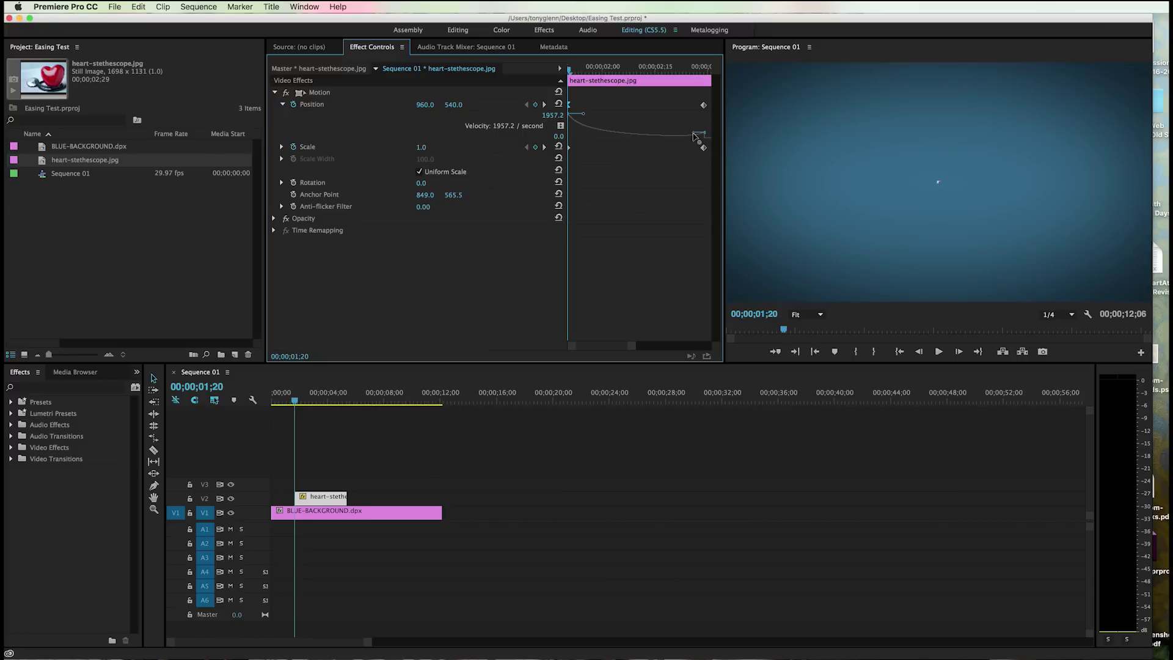
pyautogui.moveTo(695, 133); pyautogui.dragTo(693, 140)
pyautogui.click(584, 115)
pyautogui.moveTo(584, 115); pyautogui.dragTo(612, 116)
# Play back the heart's entrance, stop at 4;01 once it settles, and reselect the clip
pyautogui.click(325, 446)
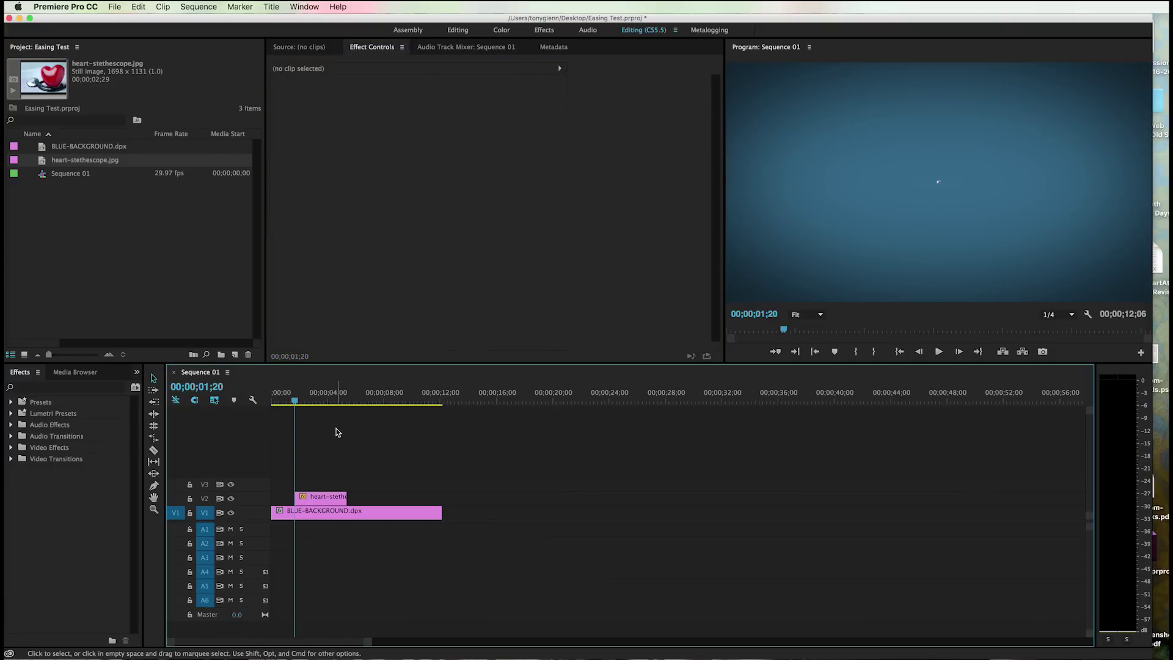
pyautogui.press('space')
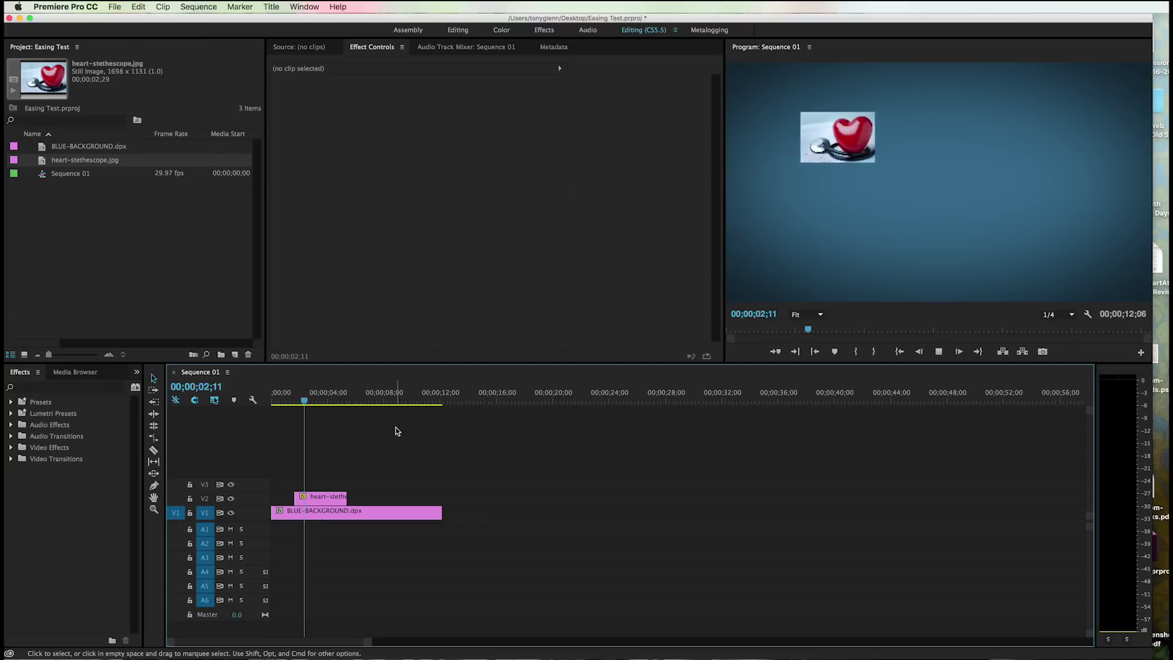
pyautogui.press('space')
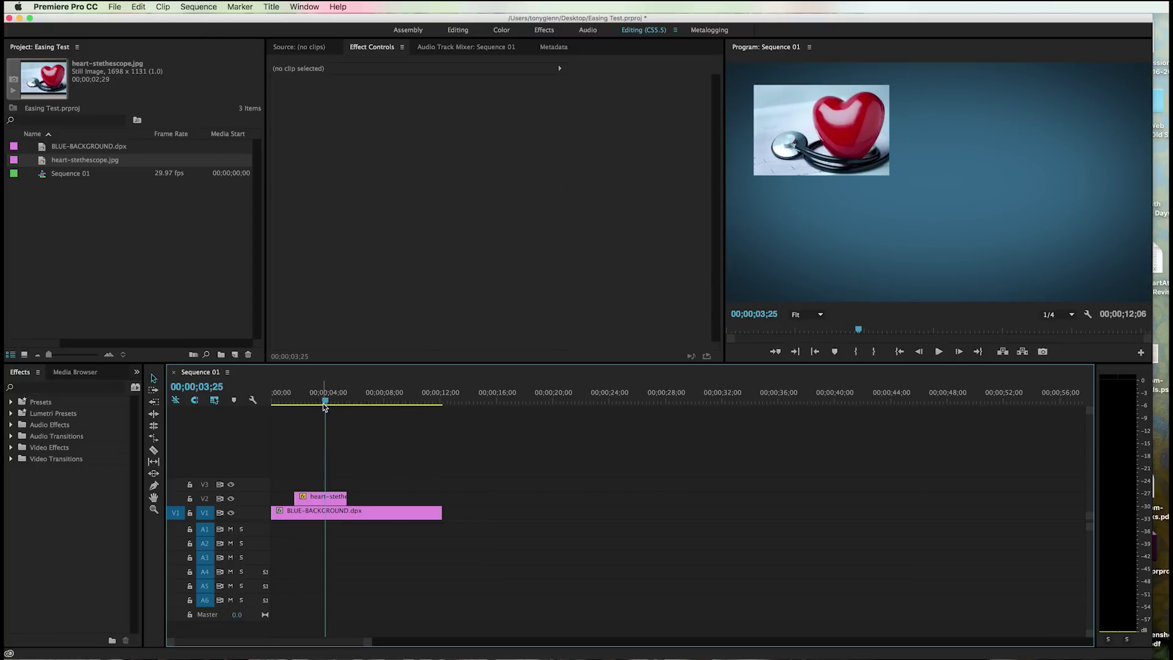
pyautogui.moveTo(322, 402); pyautogui.dragTo(304, 409)
pyautogui.moveTo(304, 409); pyautogui.dragTo(293, 414)
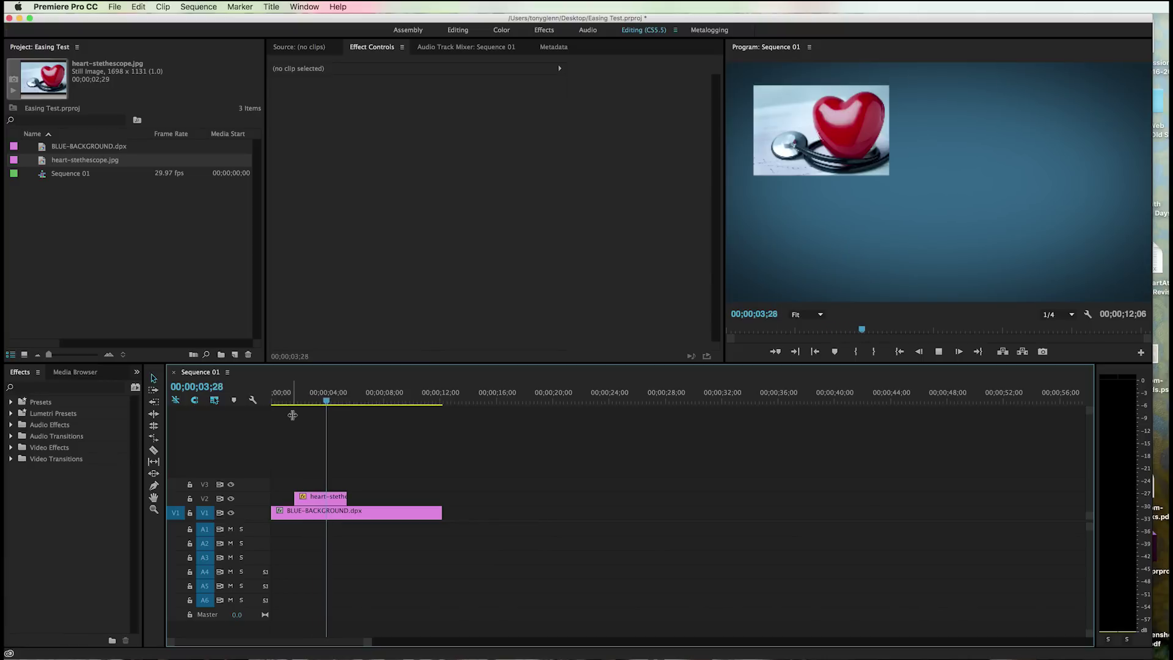
pyautogui.press('space')
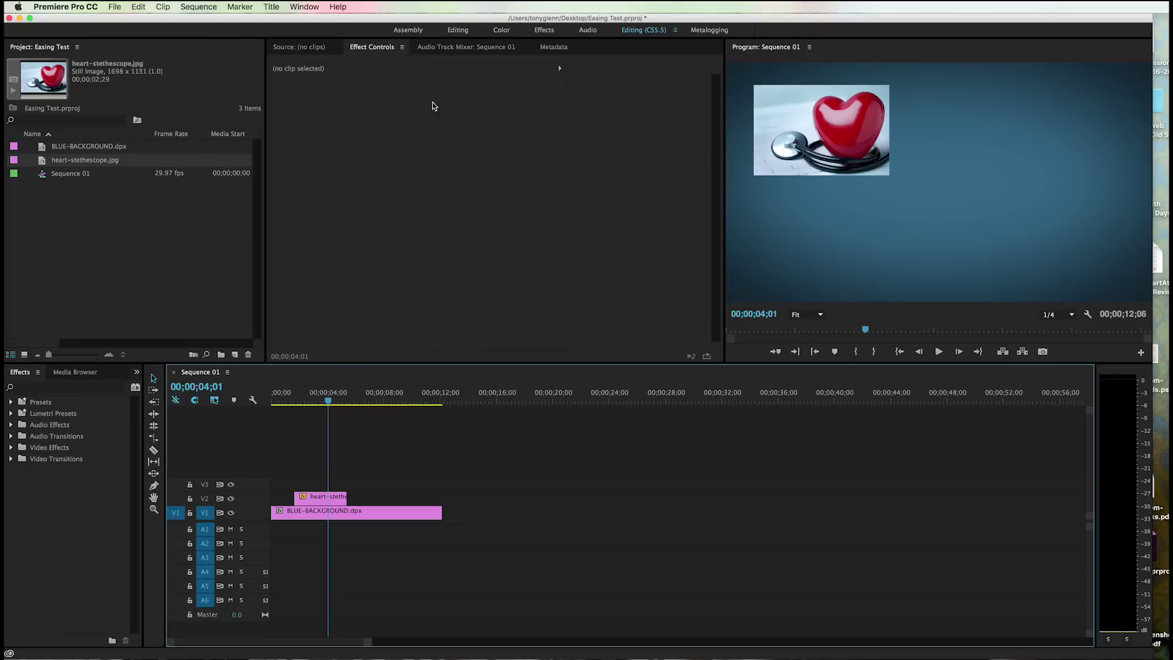
pyautogui.click(324, 500)
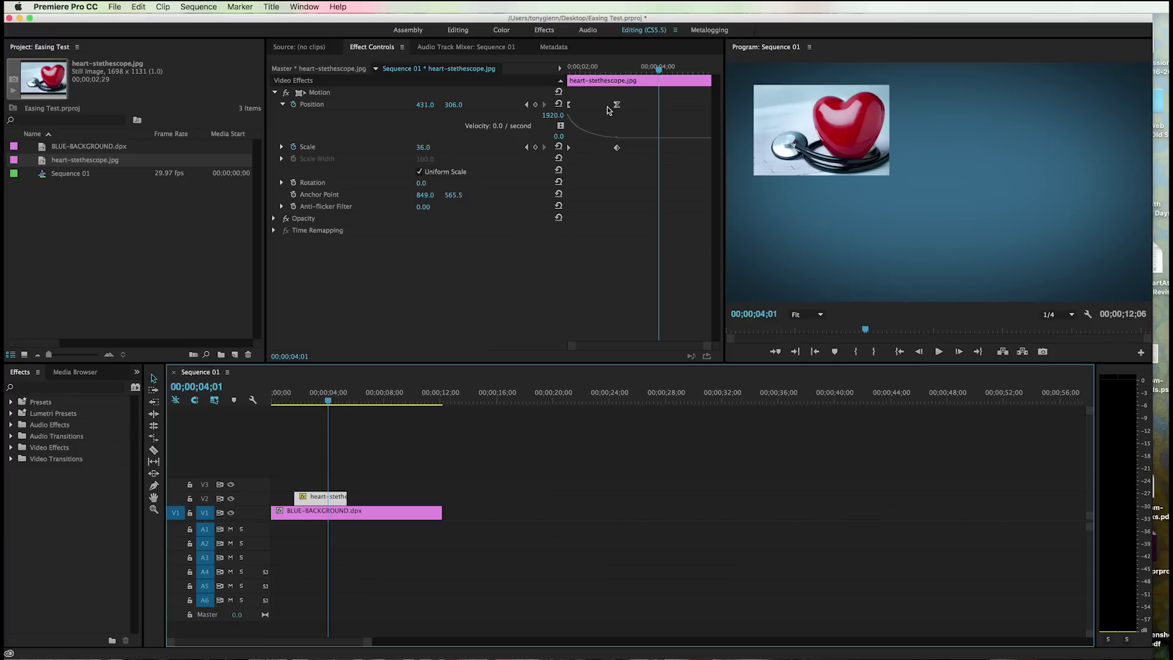
# Add a hold Position keyframe at 4;01 and move the playhead to 00;00;05;05
pyautogui.click(536, 106)
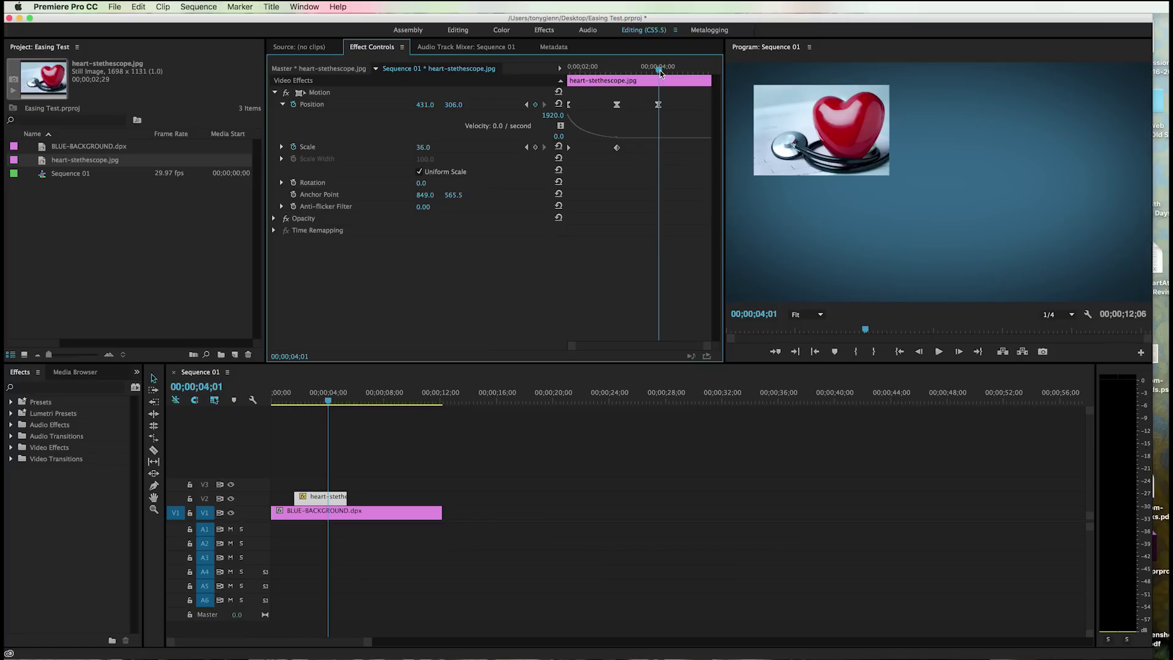
pyautogui.moveTo(660, 73); pyautogui.dragTo(694, 75)
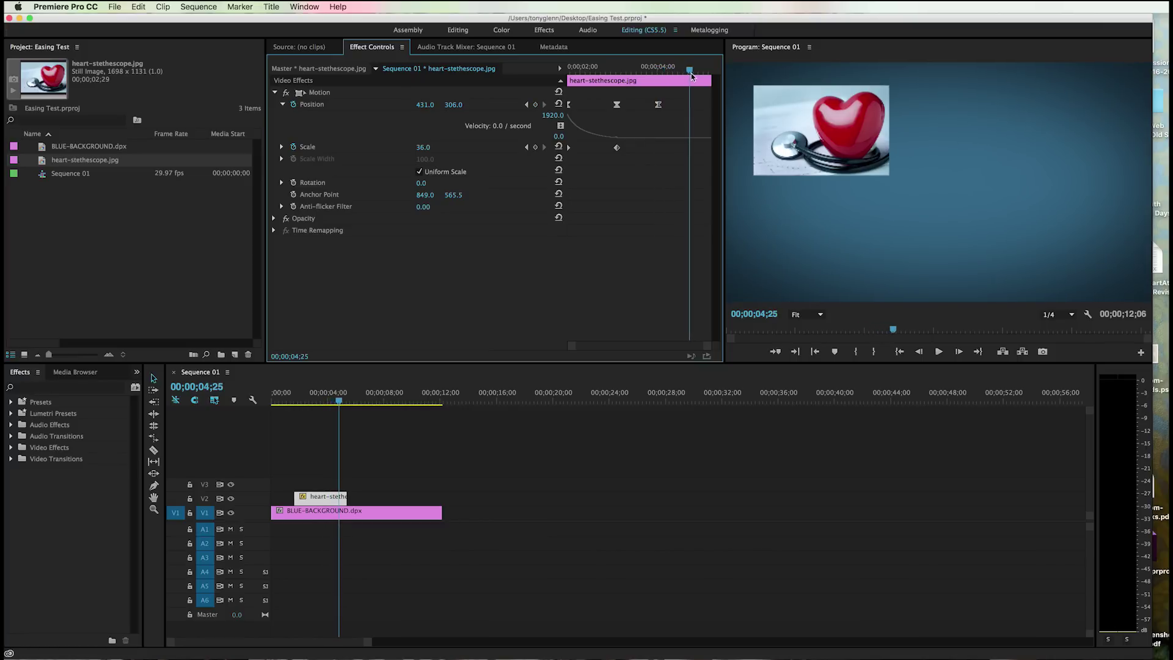
pyautogui.click(342, 401)
pyautogui.moveTo(343, 401); pyautogui.dragTo(345, 401)
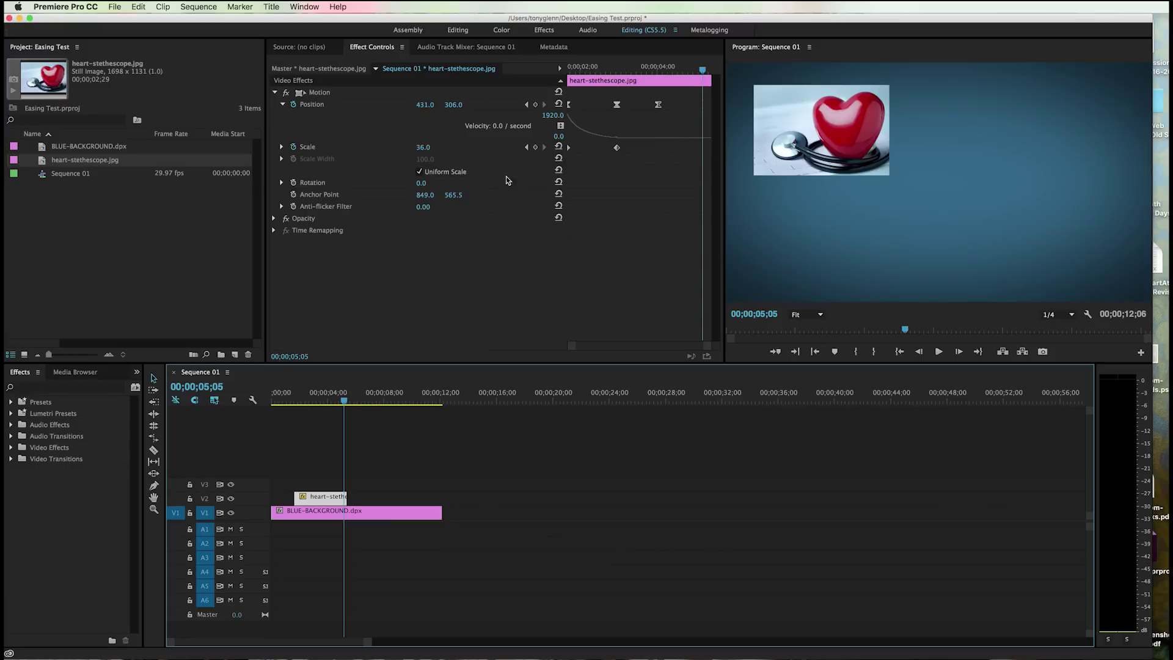
# Key Position X to 2245.0 at 5;05, then move the playhead back to 3;27
pyautogui.click(536, 106)
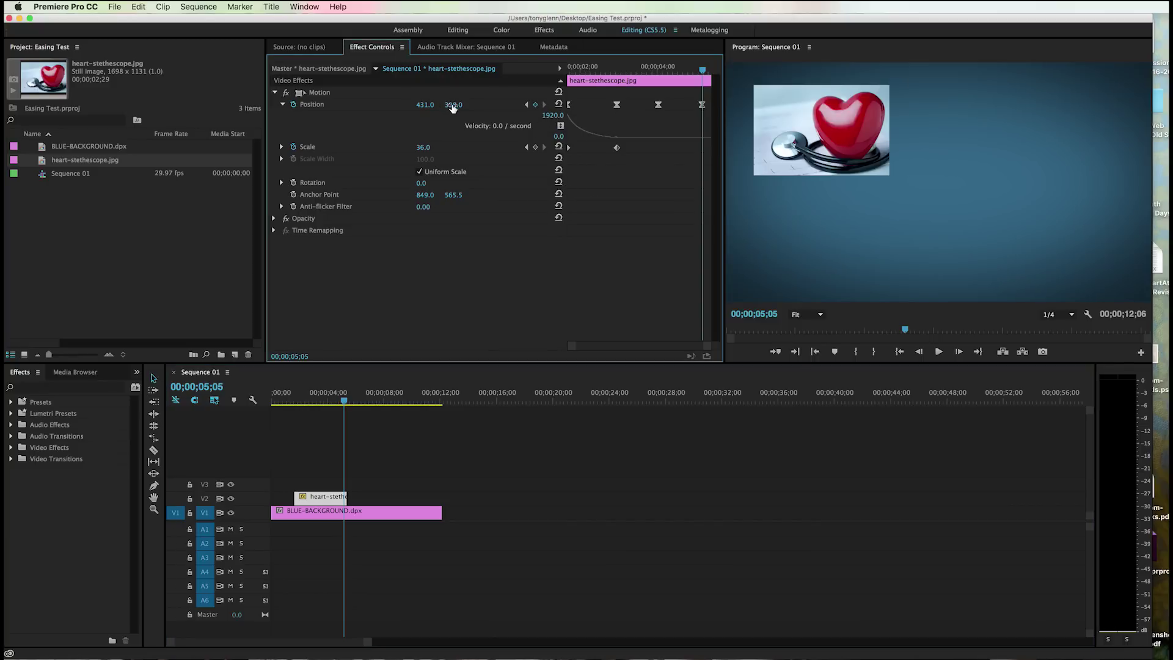
pyautogui.moveTo(422, 105); pyautogui.dragTo(1027, 105)
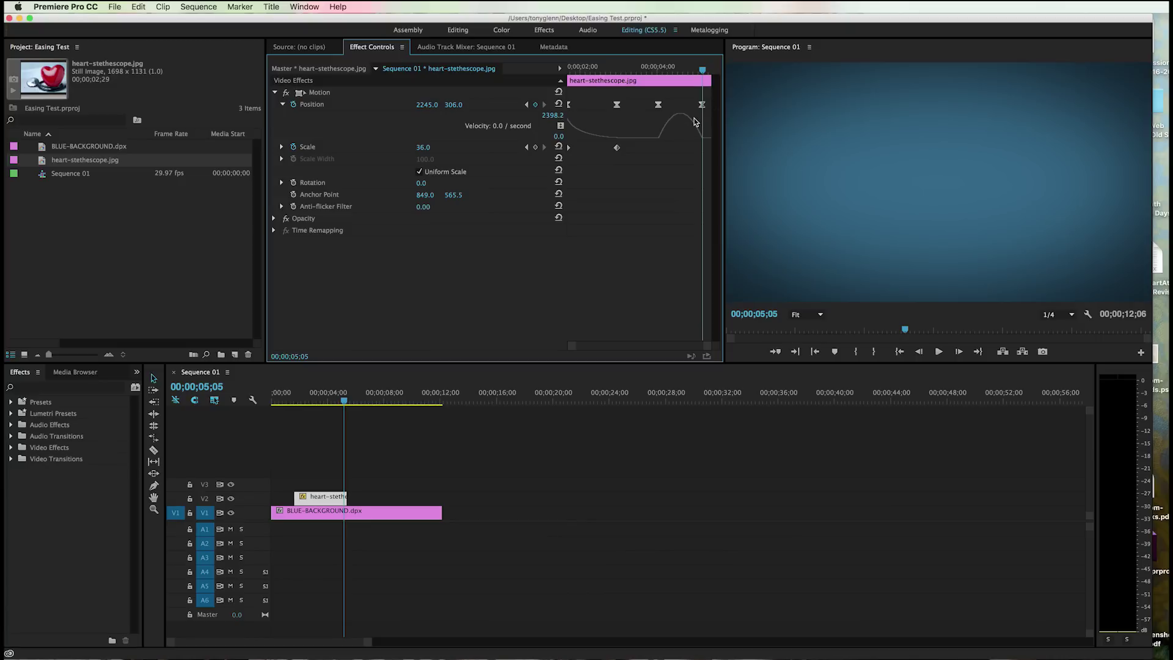
pyautogui.moveTo(704, 72); pyautogui.dragTo(657, 86)
# Reshape the exit velocity curve for a sharp acceleration peaking near 7893.1/s, then replay from 1;21
pyautogui.press('space')
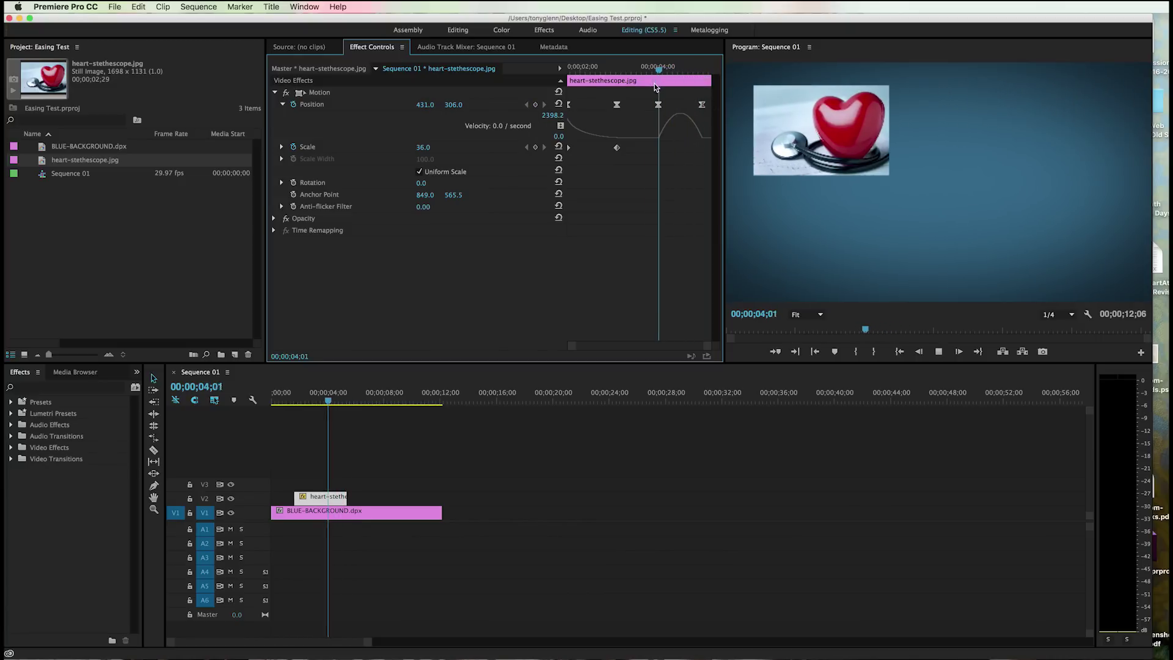
pyautogui.press('space')
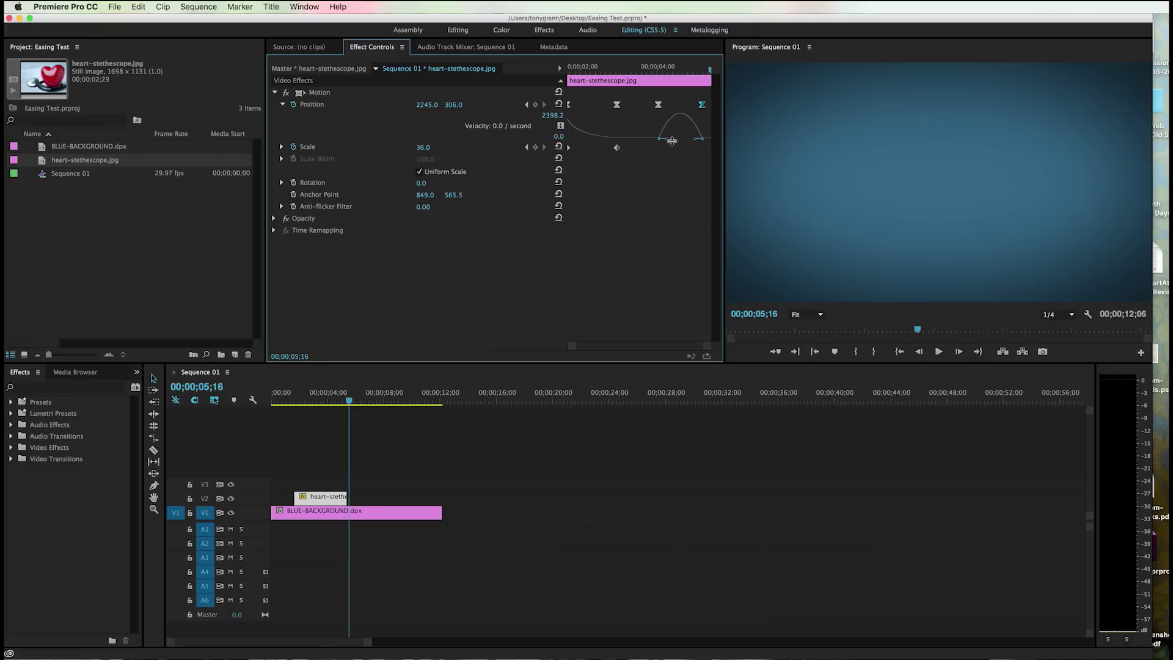
pyautogui.moveTo(666, 139); pyautogui.dragTo(695, 139)
pyautogui.press('super+z')
pyautogui.press('super+z')
pyautogui.moveTo(653, 140); pyautogui.dragTo(672, 141)
pyautogui.press('super+z')
pyautogui.moveTo(349, 400); pyautogui.dragTo(296, 414)
pyautogui.press('space')
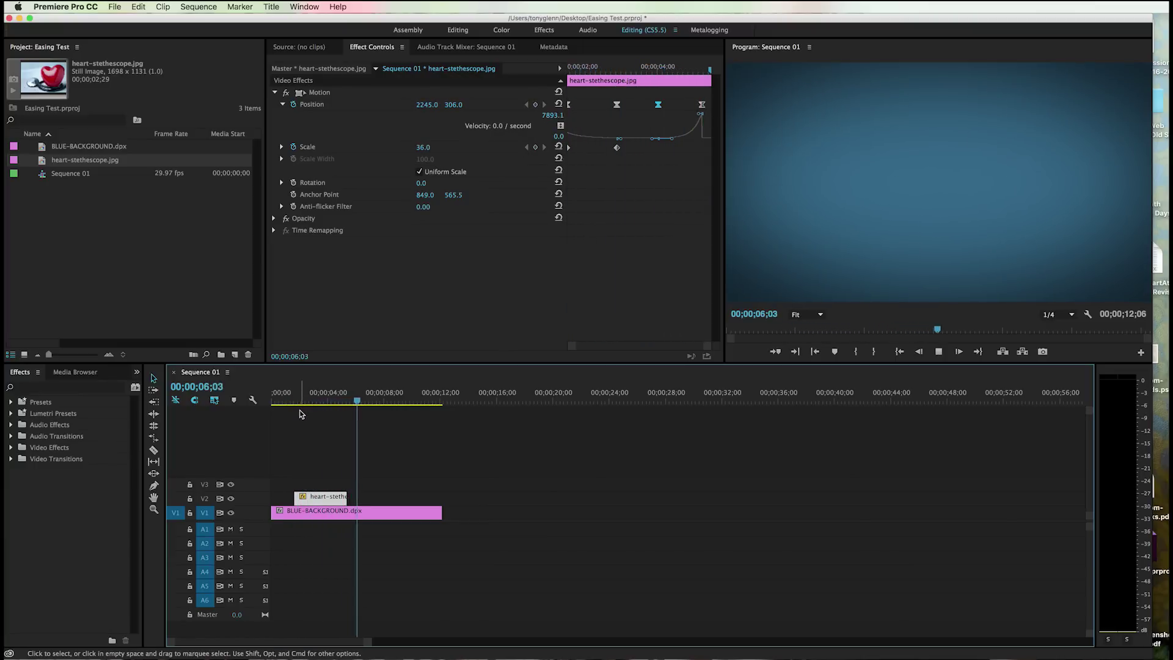
# Adjust the final Position keyframes' velocity handles to ease the peak to about 6072.7/s, then scrub back to 1;14
pyautogui.press('space')
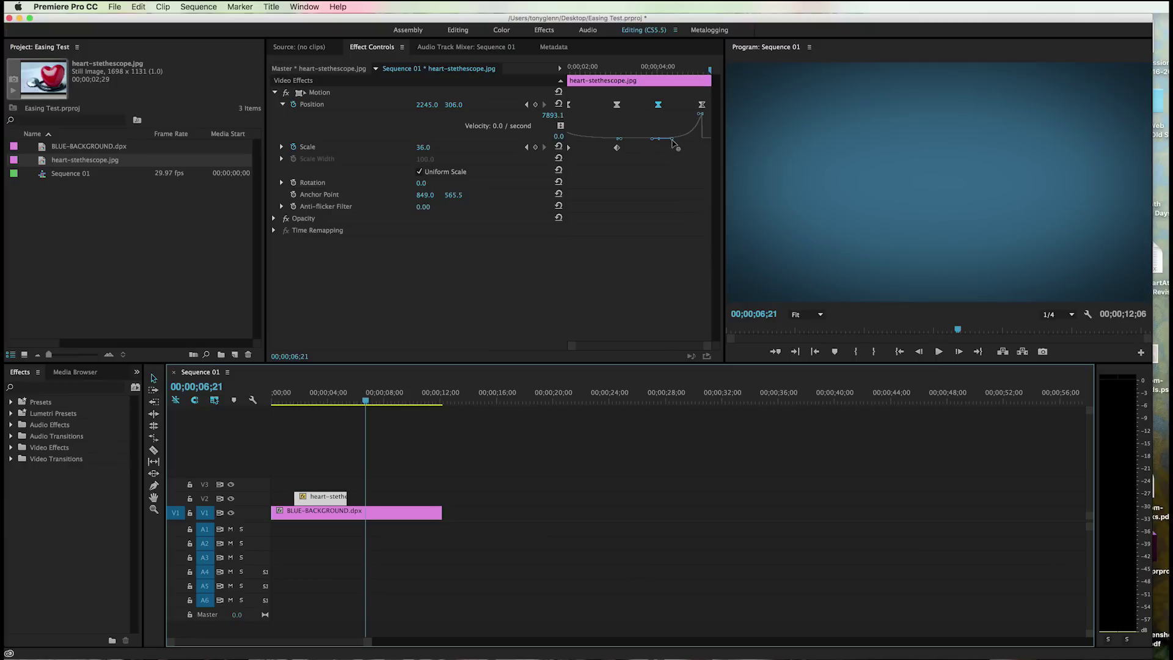
pyautogui.moveTo(672, 142); pyautogui.dragTo(677, 142)
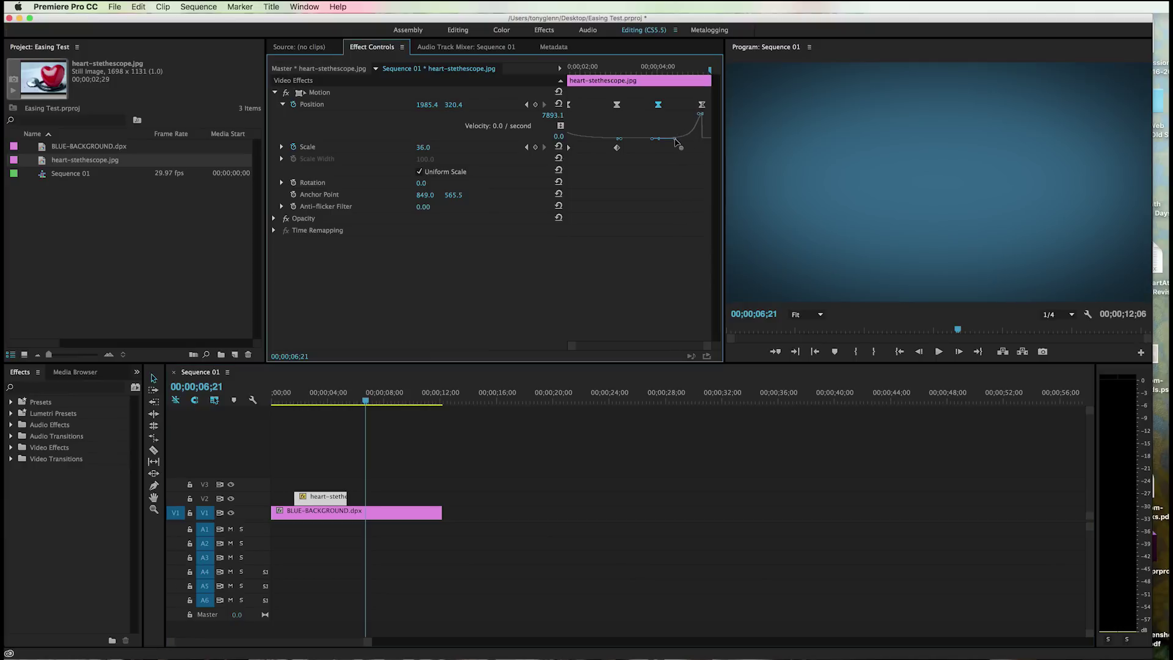
pyautogui.press('super+z')
pyautogui.press('super+shift+z')
pyautogui.moveTo(676, 137); pyautogui.dragTo(682, 142)
pyautogui.moveTo(678, 139); pyautogui.dragTo(676, 139)
pyautogui.moveTo(700, 116); pyautogui.dragTo(689, 124)
pyautogui.moveTo(700, 109); pyautogui.dragTo(696, 113)
pyautogui.moveTo(365, 402); pyautogui.dragTo(293, 413)
pyautogui.press('space')
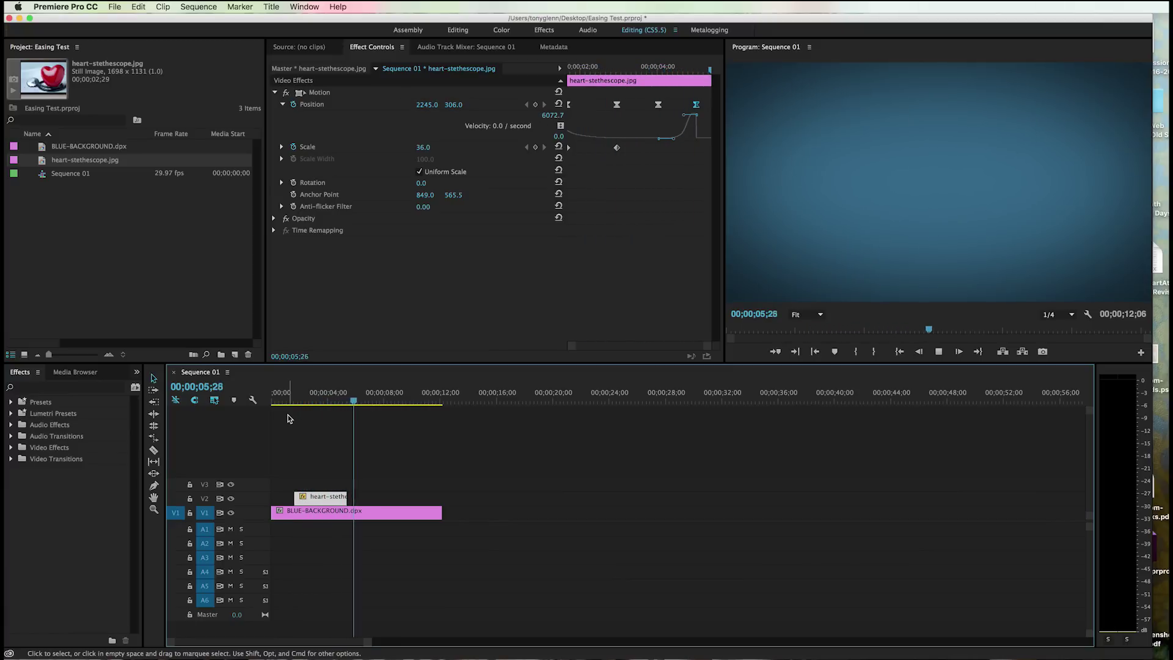
pyautogui.press('space')
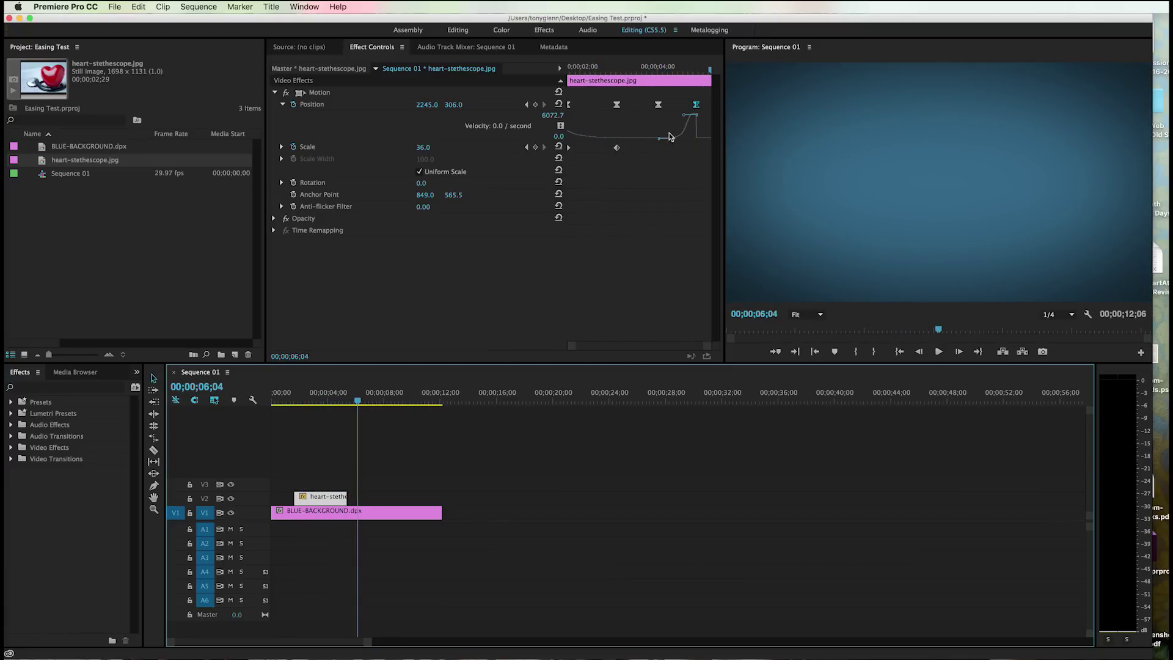